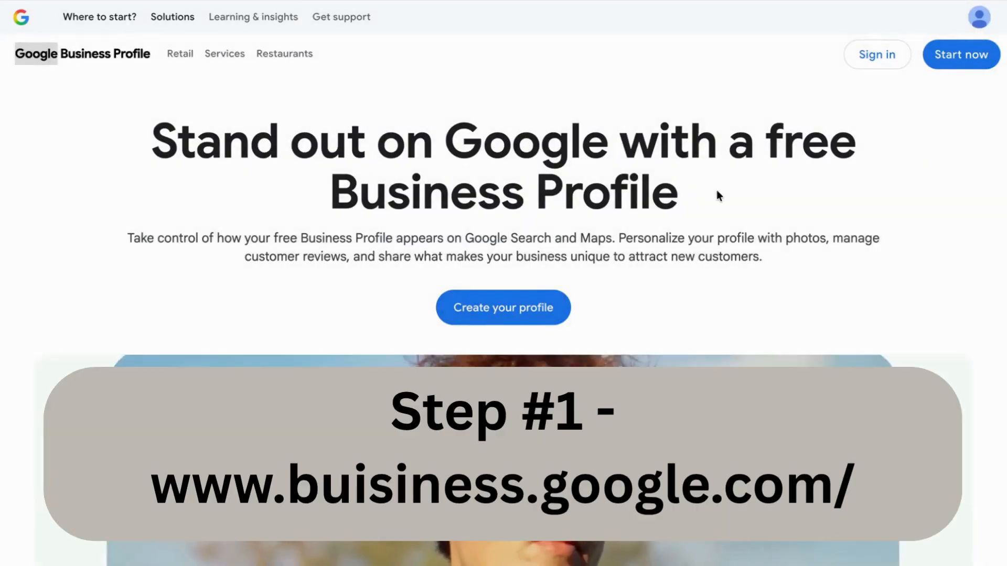
# - Start creating a Business Profile and specify that it is for another business
pyautogui.click(518, 310)
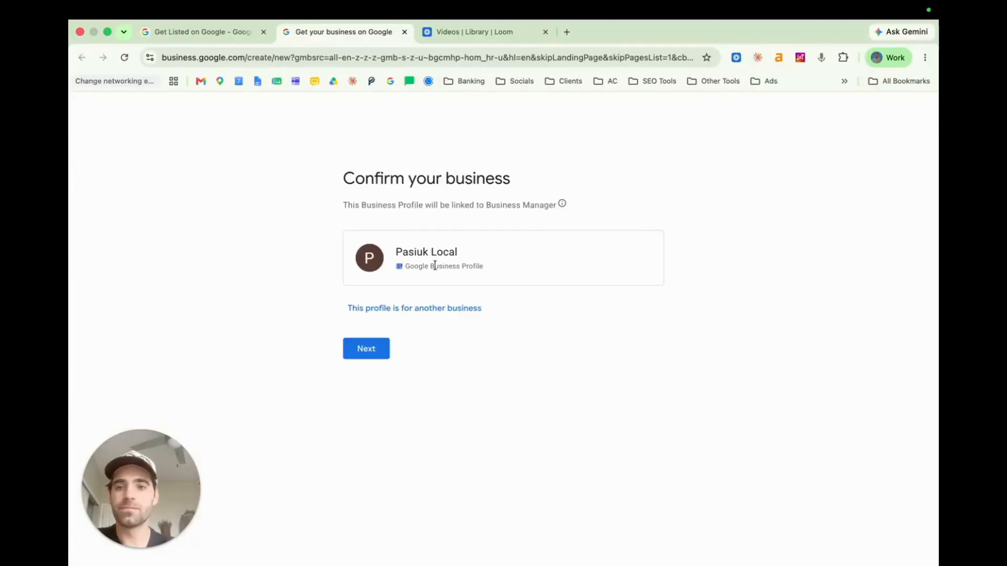
pyautogui.click(601, 229)
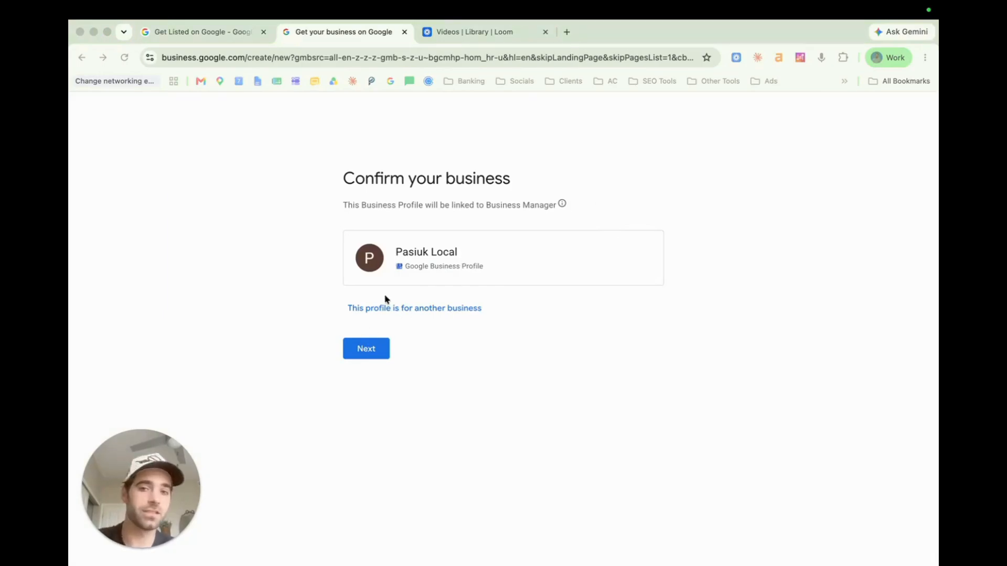
pyautogui.click(399, 309)
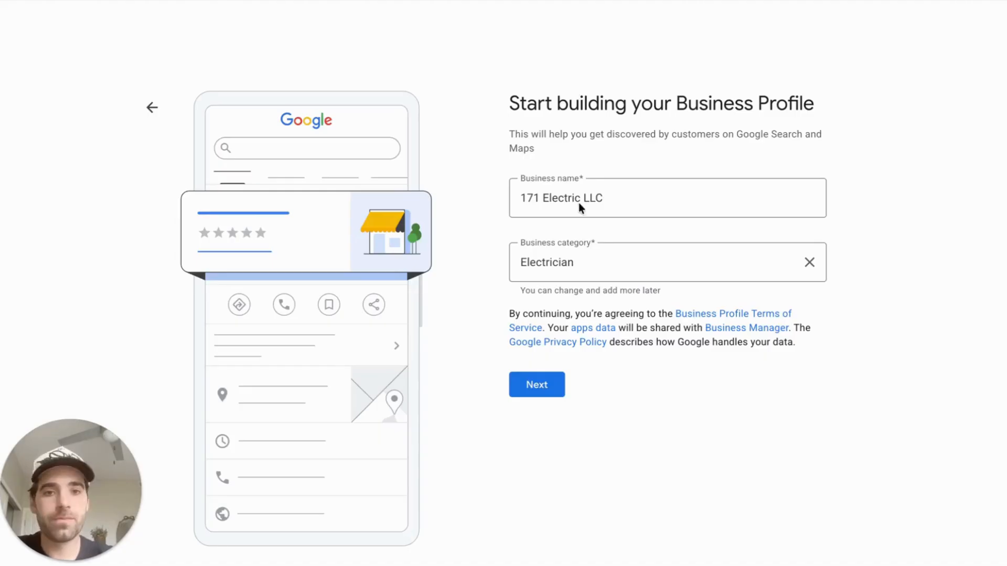
# - Replace the business name with 171 Electic LLC and choose to create a business with this name
pyautogui.click(604, 198)
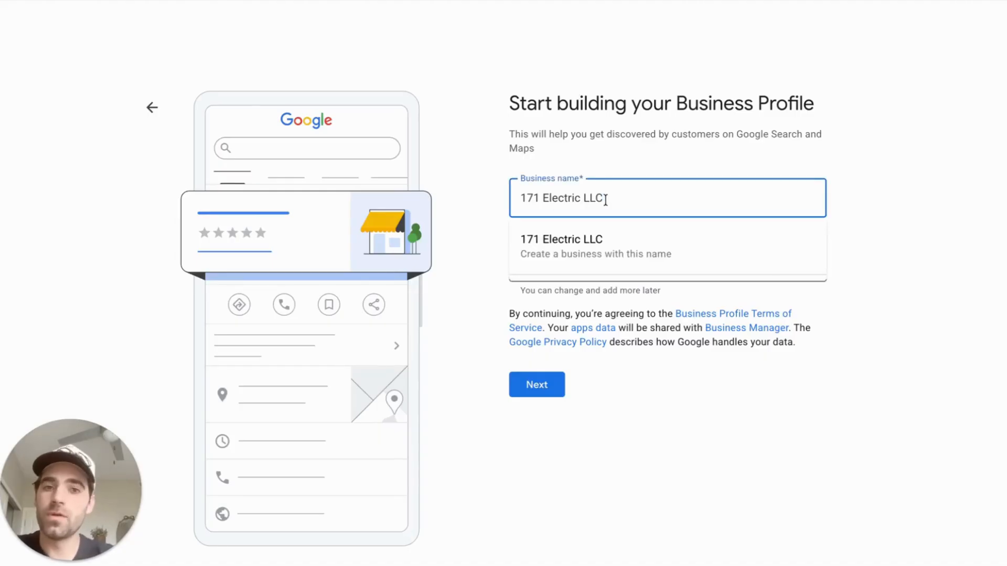
pyautogui.moveTo(605, 199); pyautogui.dragTo(433, 203)
pyautogui.write('171')
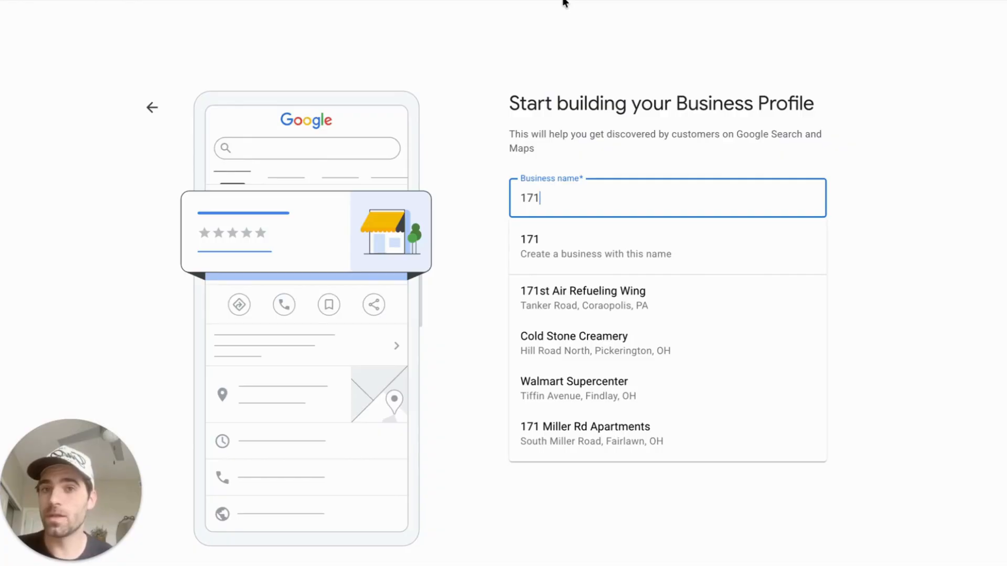
pyautogui.write('Electic')
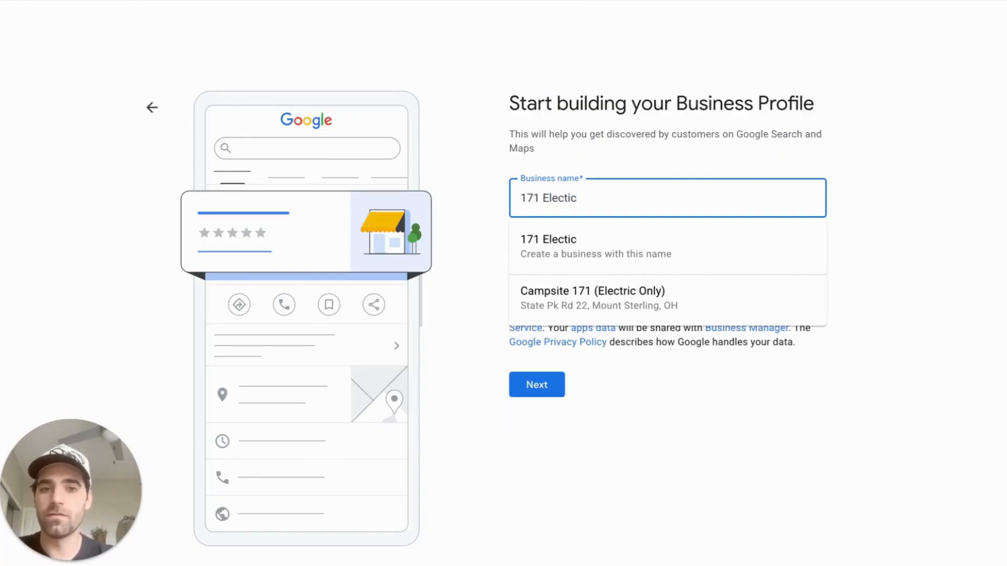
pyautogui.write(' LLC')
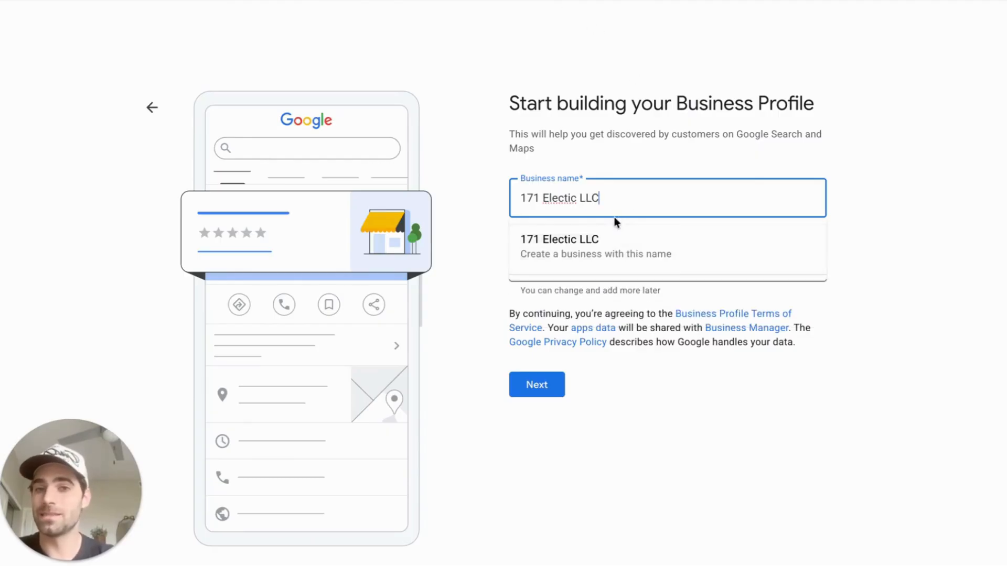
pyautogui.click(615, 240)
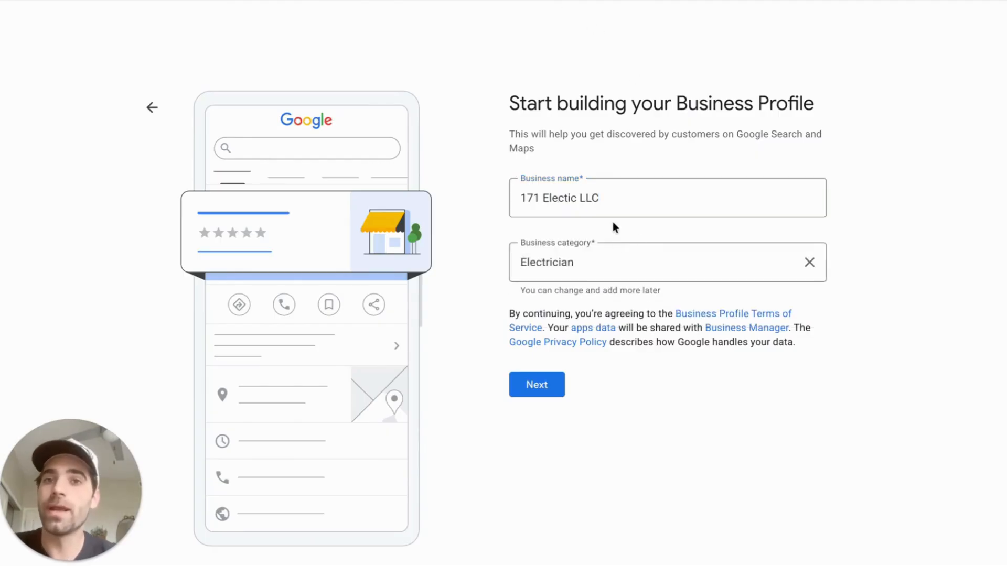
# - Keep Electrician as the business category and continue to the customer location question
pyautogui.click(609, 257)
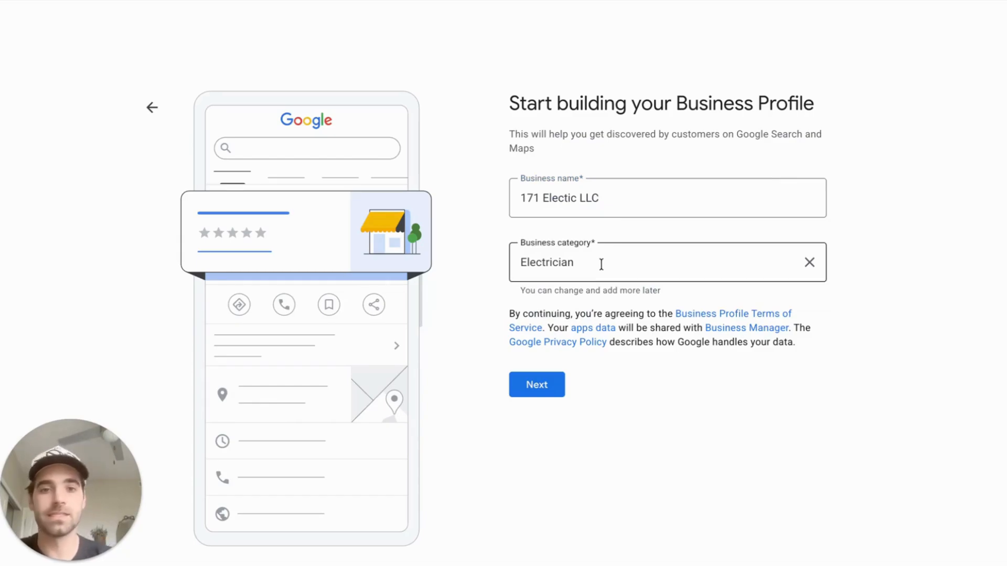
pyautogui.click(615, 308)
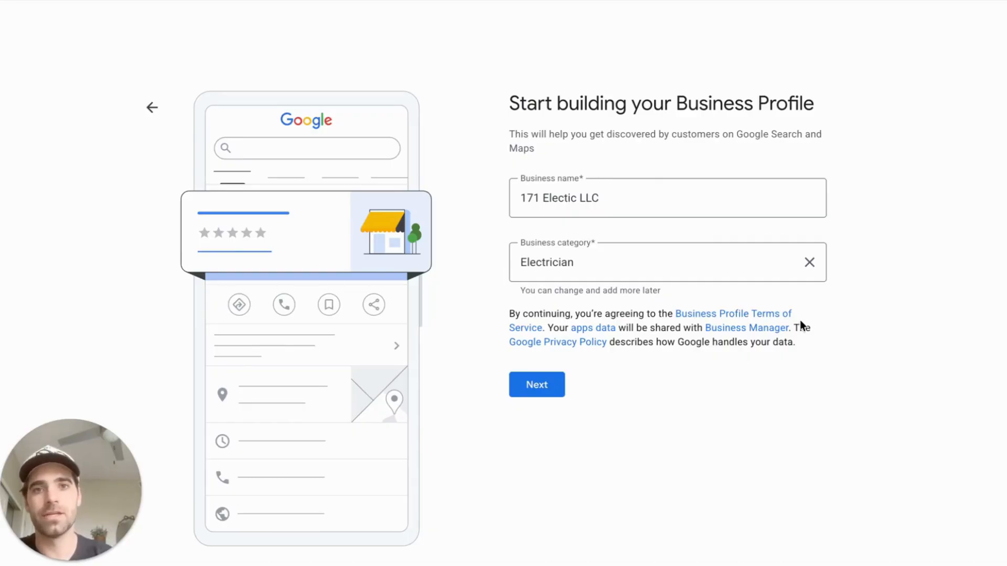
pyautogui.click(537, 385)
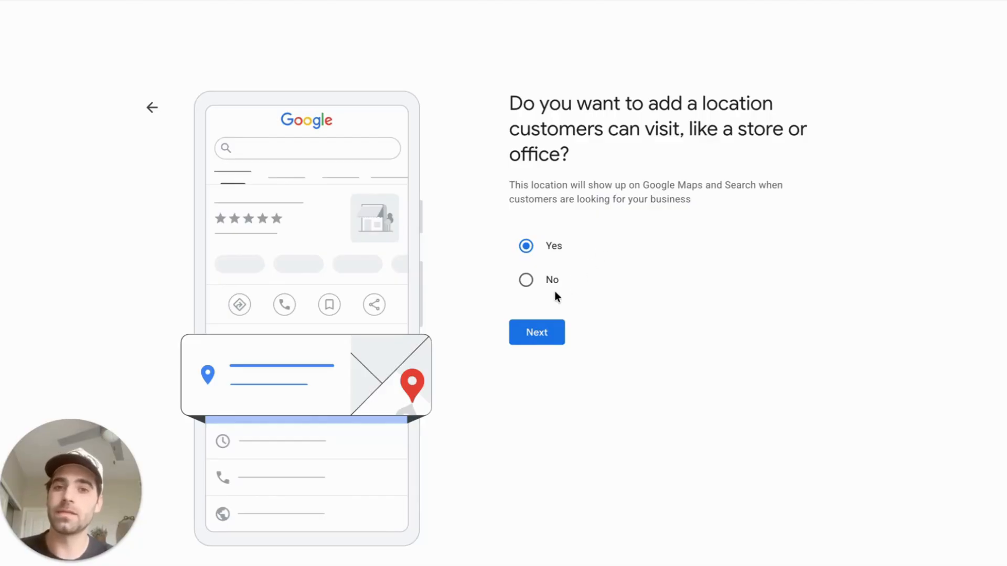
# - Confirm Yes for a location customers can visit and open the business street address for entry
pyautogui.click(545, 329)
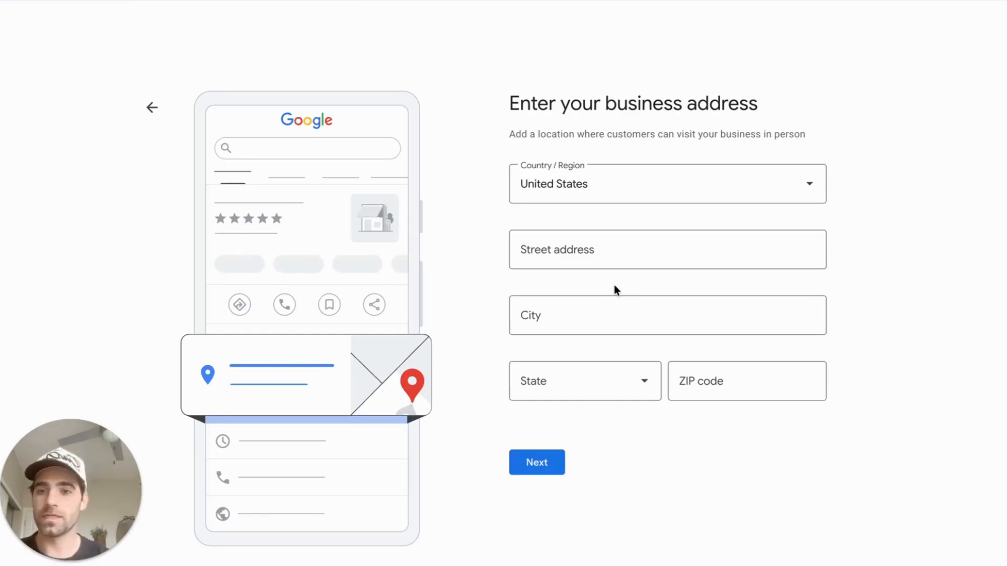
pyautogui.click(572, 250)
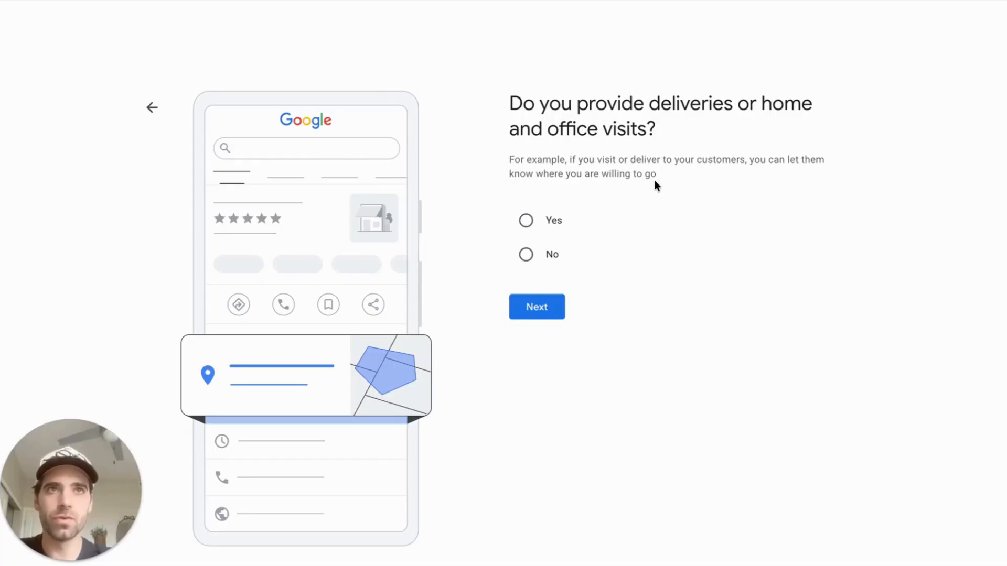
# - Answer Yes to deliveries or home and office visits, and continue without adding any service areas
pyautogui.click(529, 221)
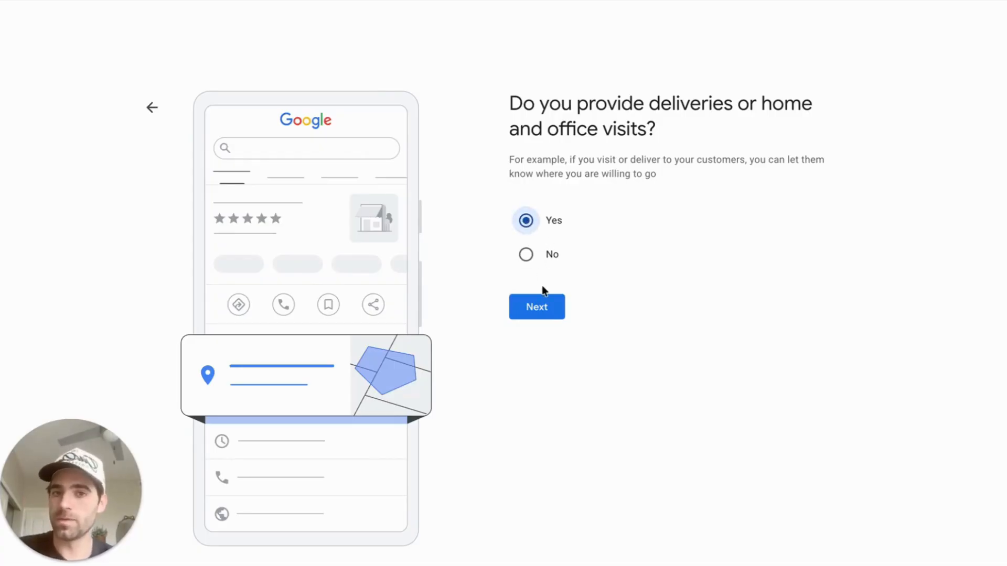
pyautogui.click(540, 308)
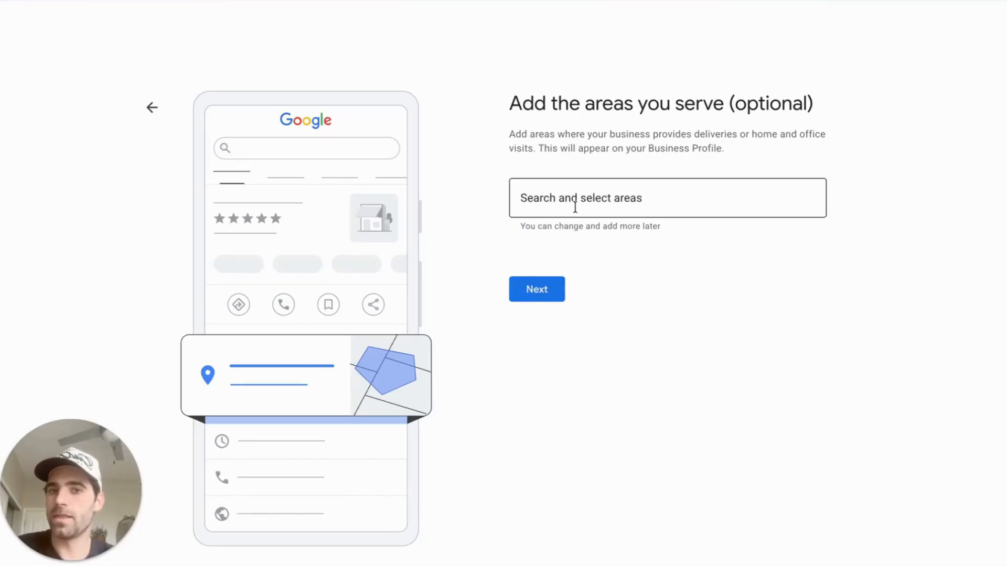
pyautogui.click(577, 204)
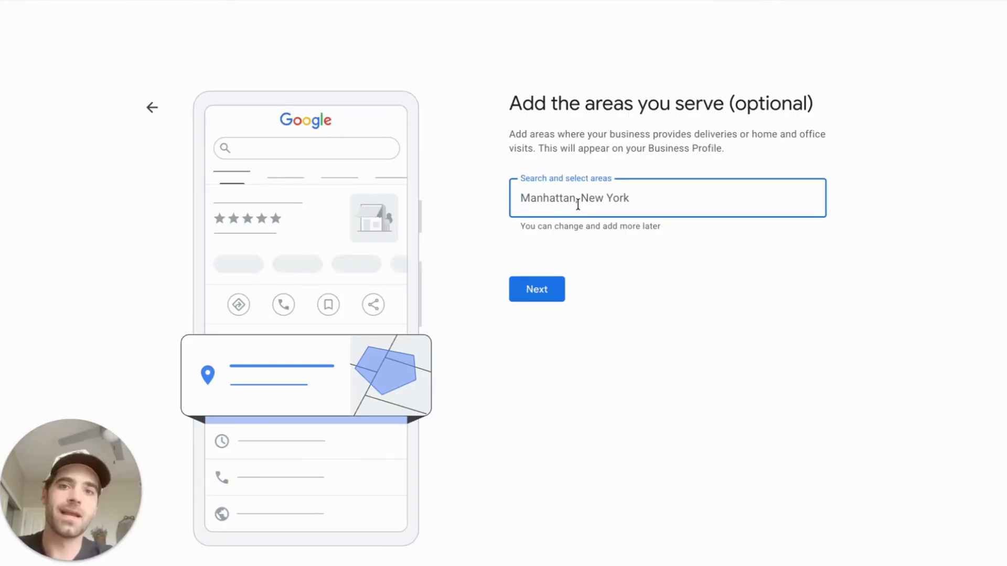
pyautogui.click(547, 291)
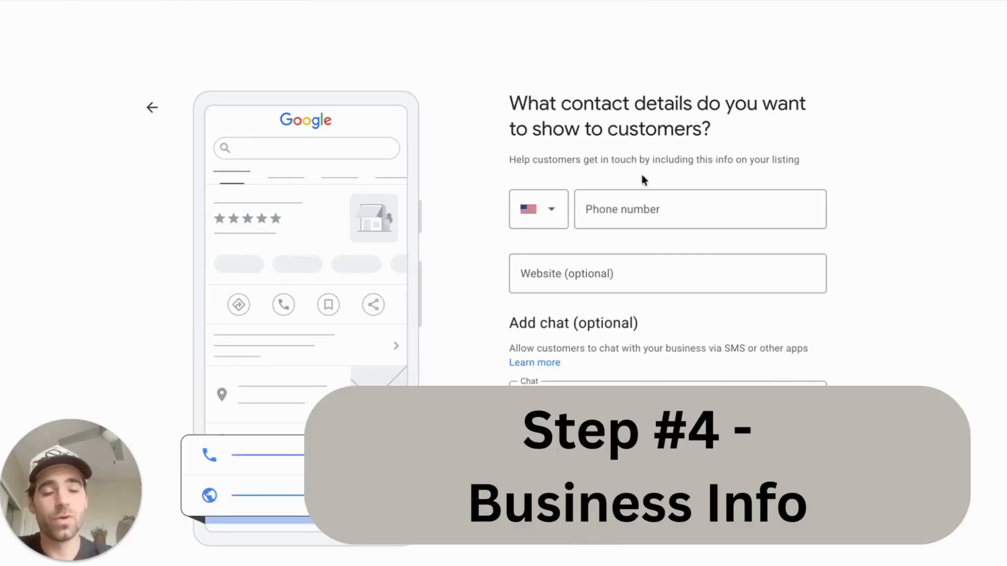
# - Open the contact phone number for entry and proceed through verification with the Submit a Business Video option
pyautogui.click(630, 210)
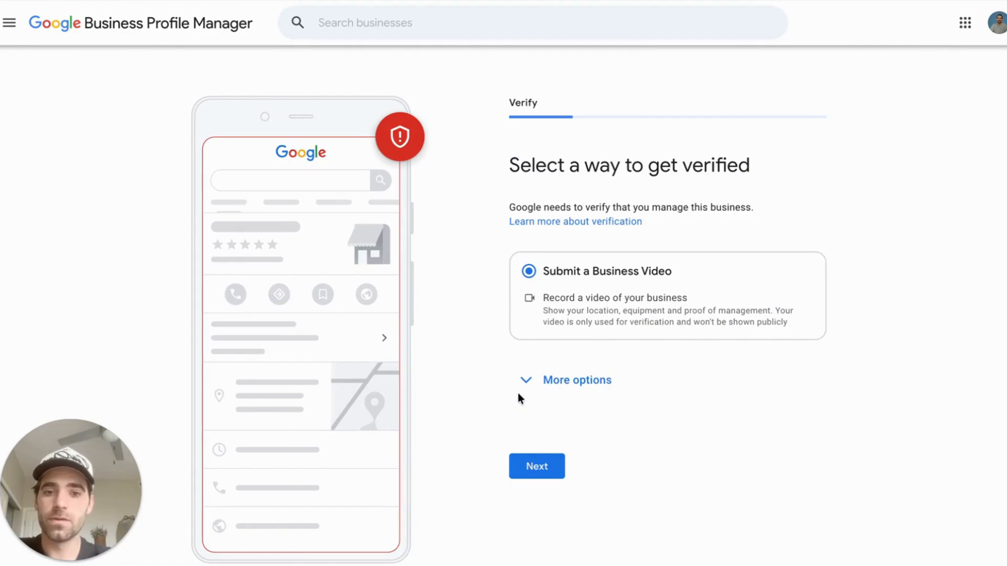
pyautogui.click(519, 388)
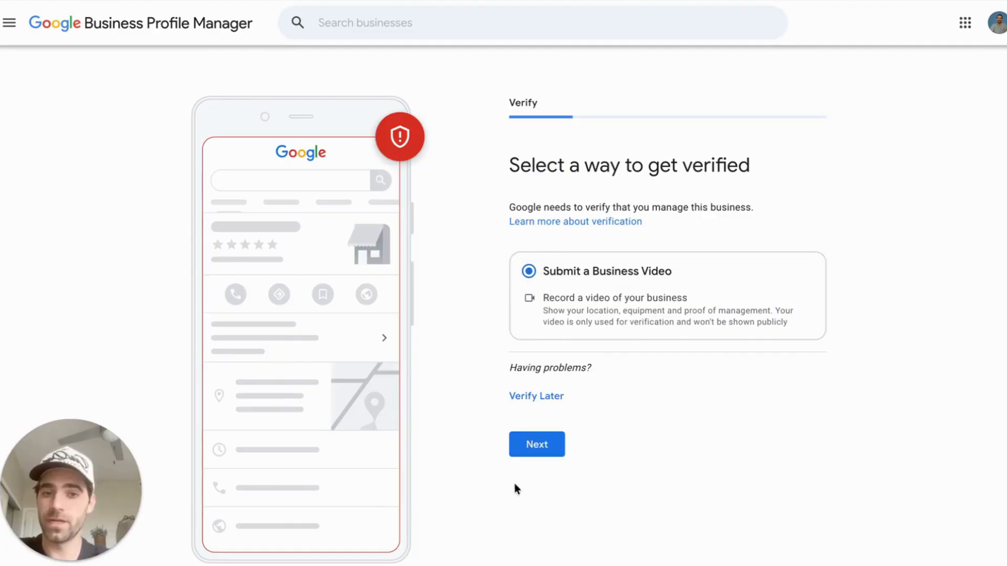
pyautogui.click(535, 445)
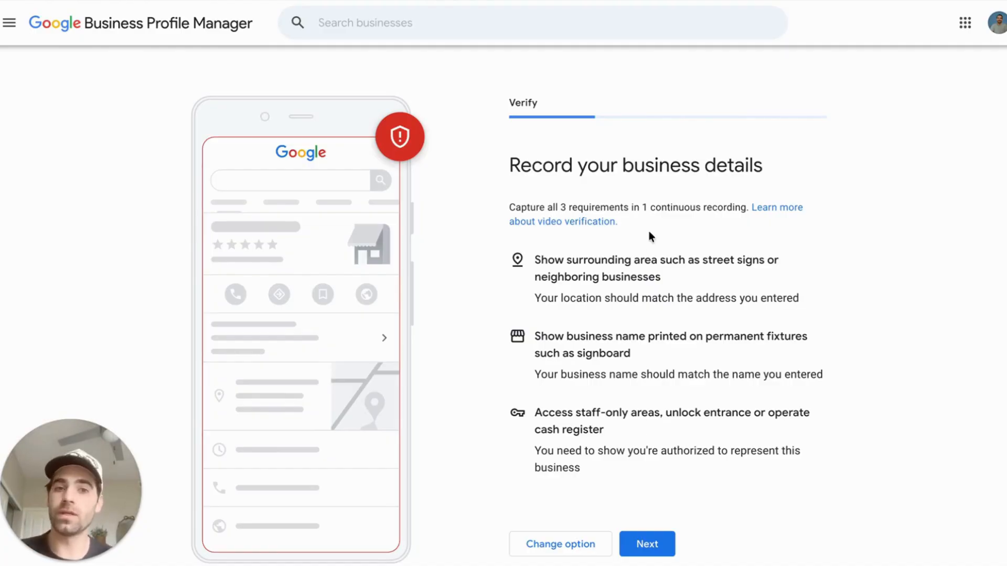
pyautogui.moveTo(642, 207); pyautogui.dragTo(751, 208)
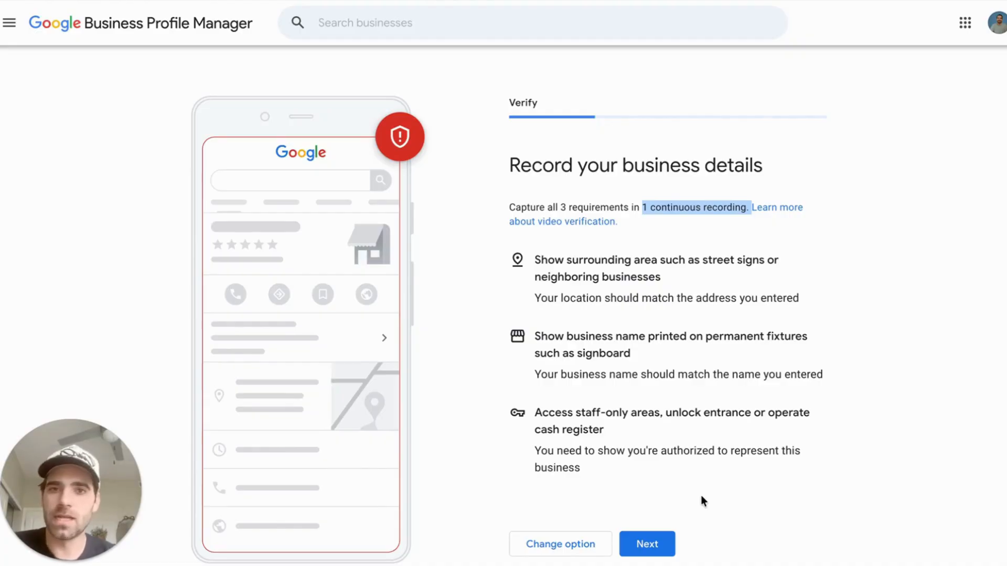
pyautogui.click(650, 544)
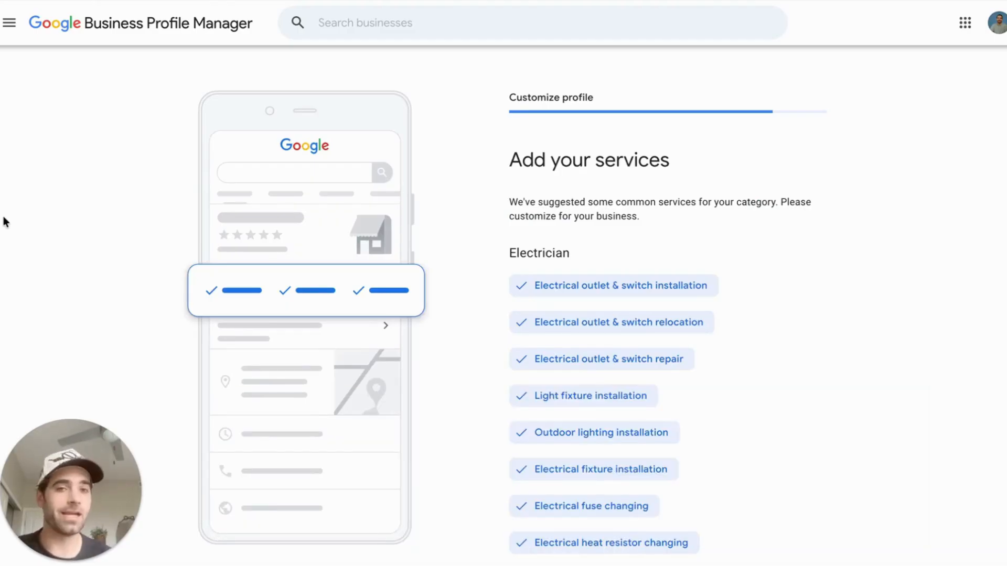
# - Review the suggested Electrician services and accept the selection without adding a custom service
pyautogui.scroll(-2, 579, 183)
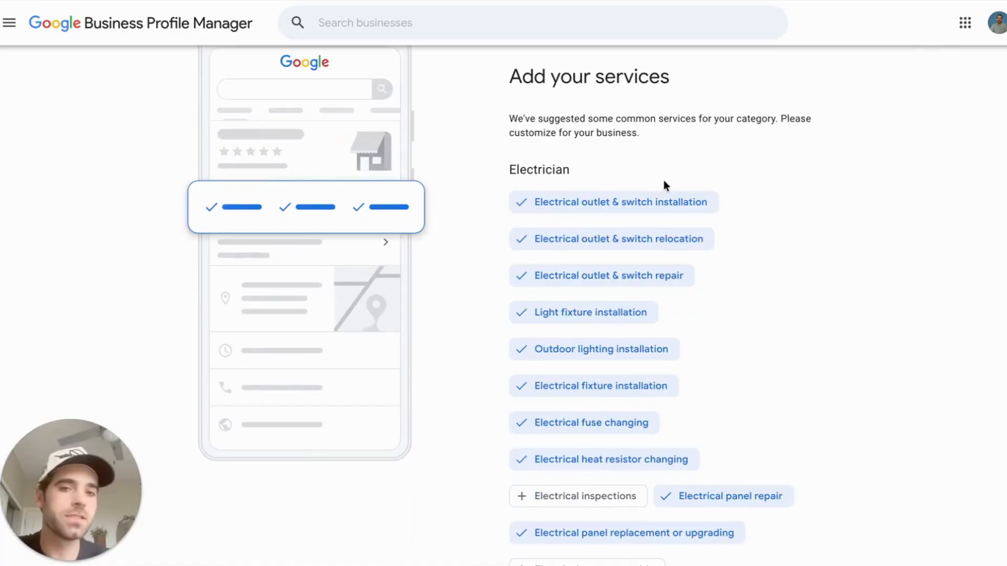
pyautogui.scroll(-1, 893, 245)
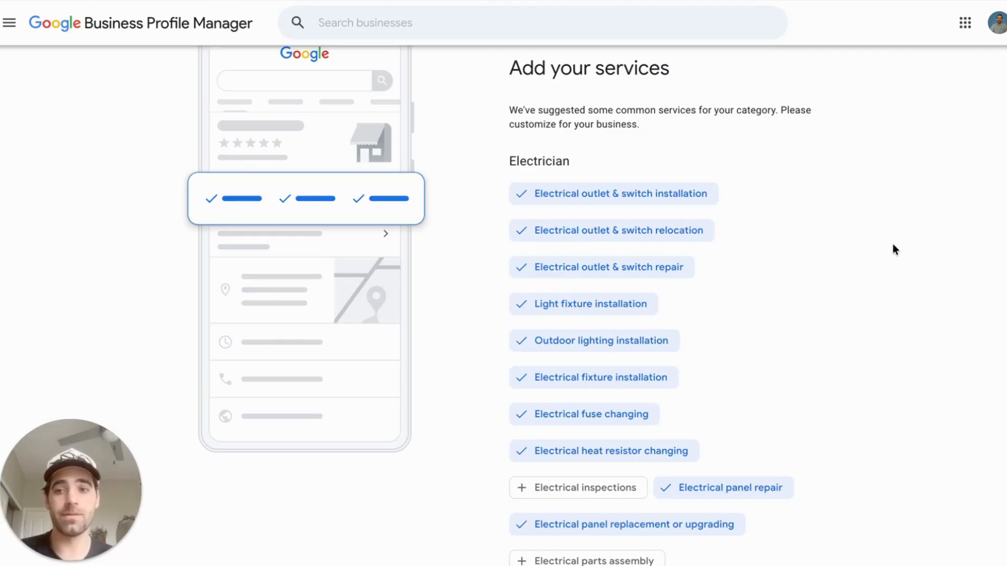
pyautogui.scroll(-5, 893, 245)
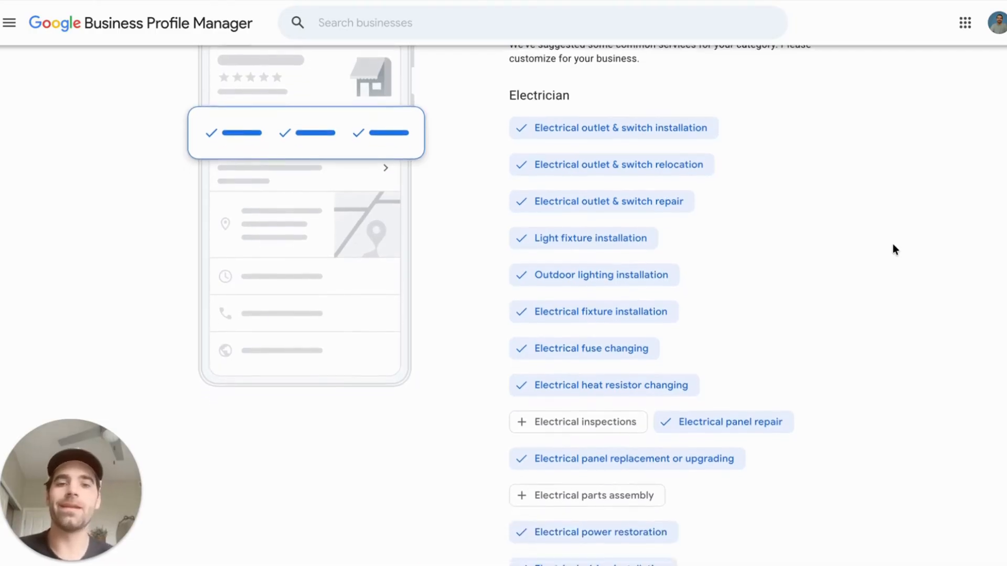
pyautogui.scroll(-5, 758, 394)
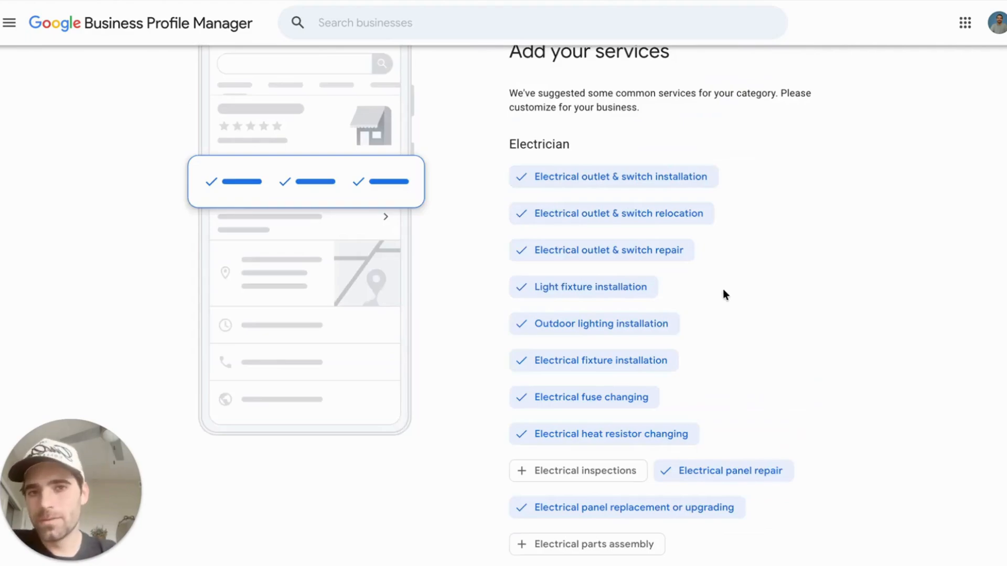
pyautogui.scroll(-1, 723, 295)
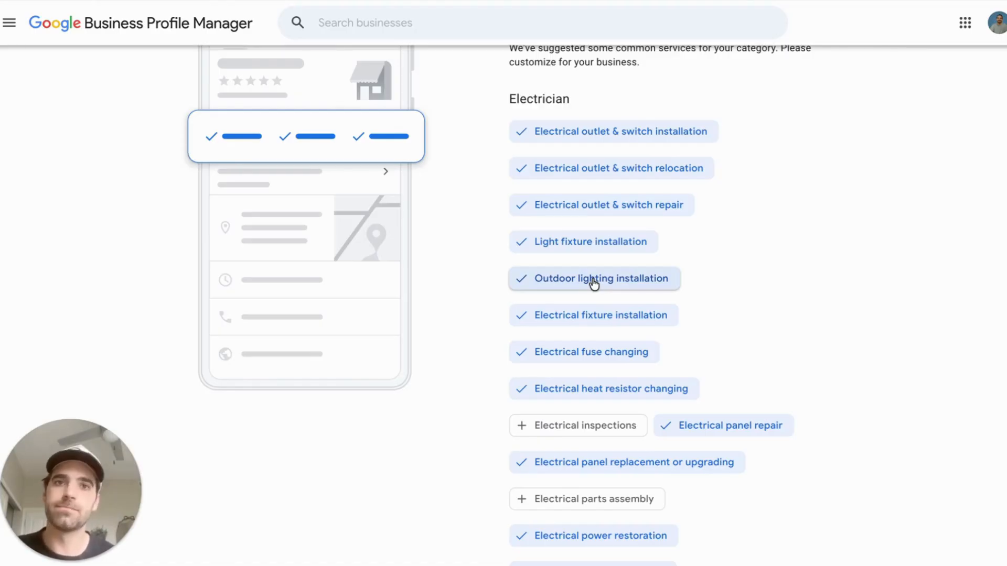
pyautogui.scroll(-10, 724, 328)
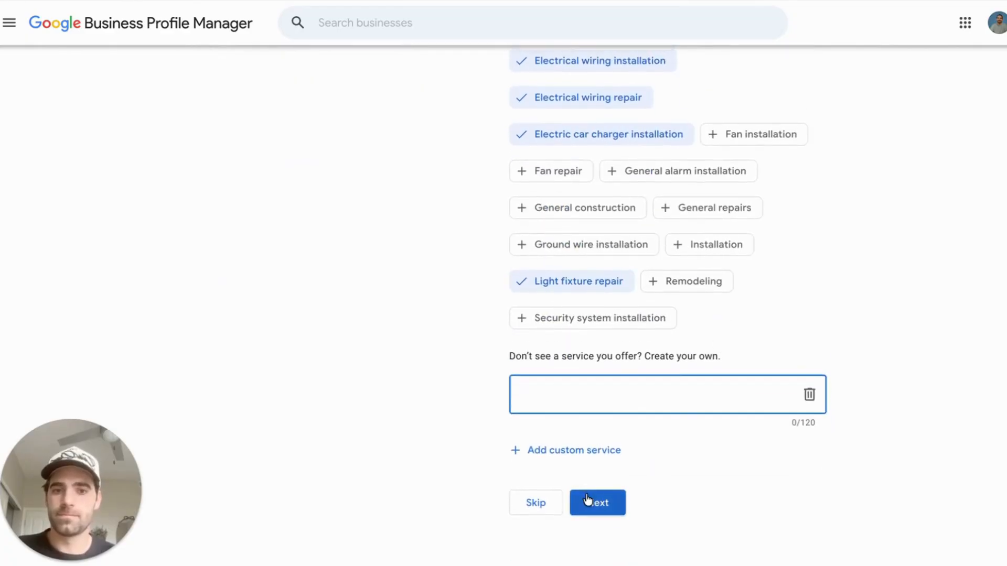
pyautogui.click(588, 501)
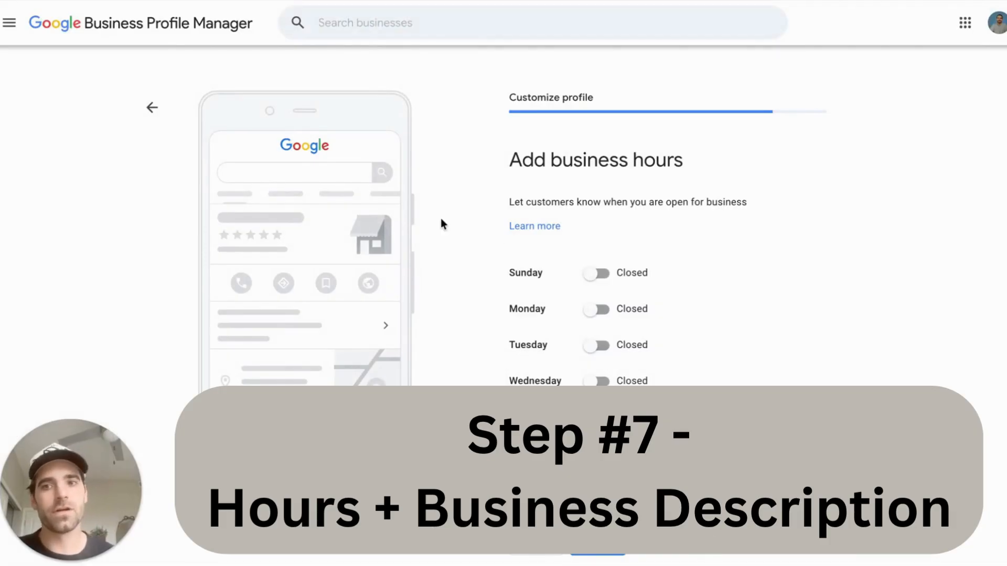
# - Mark Monday as open and set its business hours from 7:00 AM to 3:00 PM
pyautogui.click(596, 309)
pyautogui.click(545, 331)
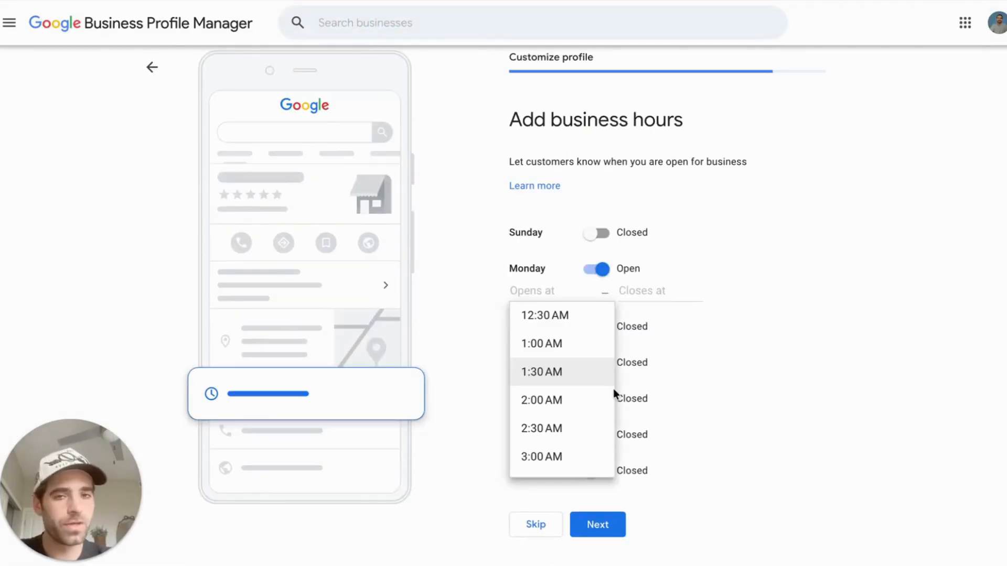
pyautogui.scroll(-3, 613, 389)
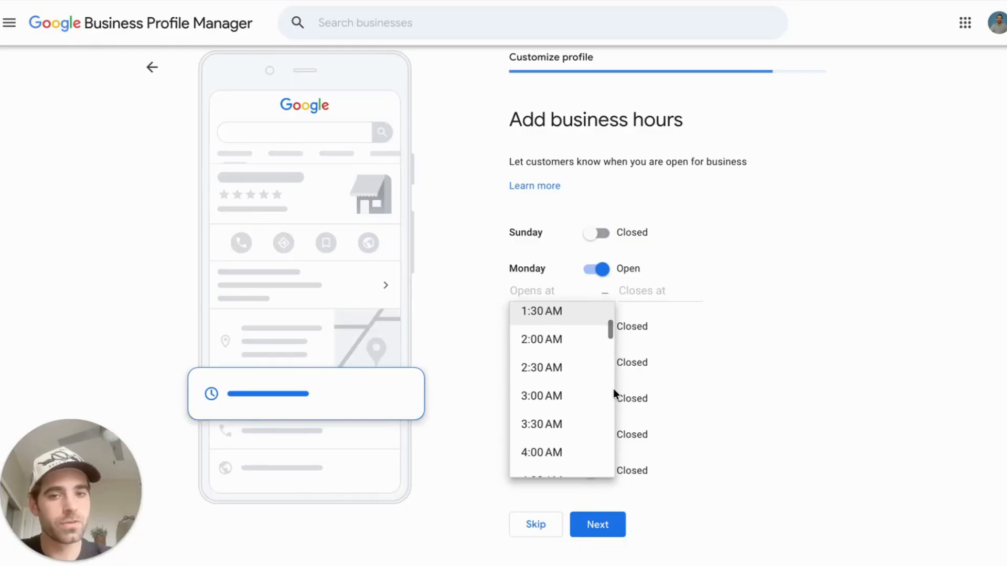
pyautogui.scroll(-2, 564, 416)
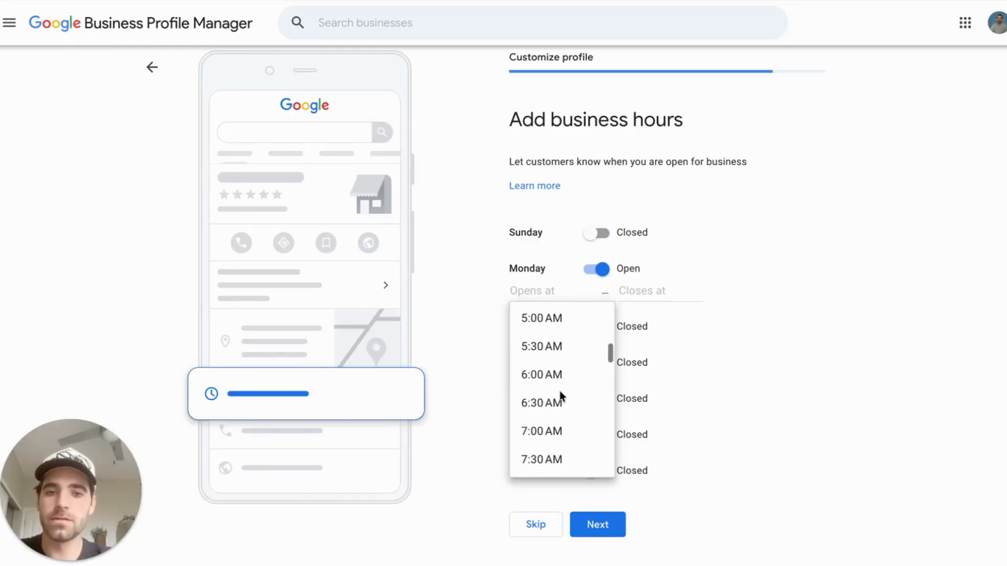
pyautogui.click(558, 429)
pyautogui.click(643, 289)
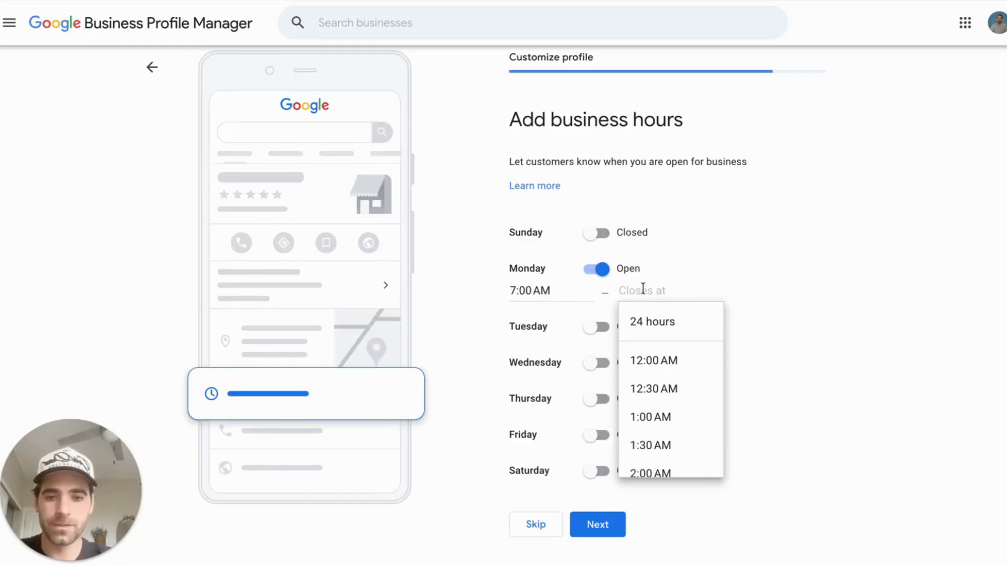
pyautogui.write('3')
pyautogui.click(671, 416)
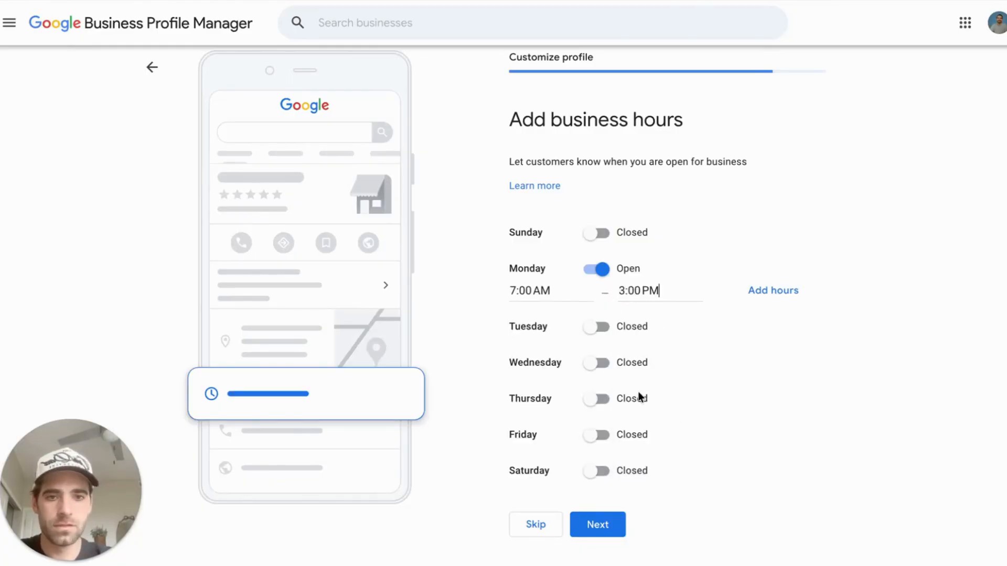
# - Mark Tuesday, Wednesday and Thursday as open in the business hours
pyautogui.click(597, 329)
pyautogui.click(598, 386)
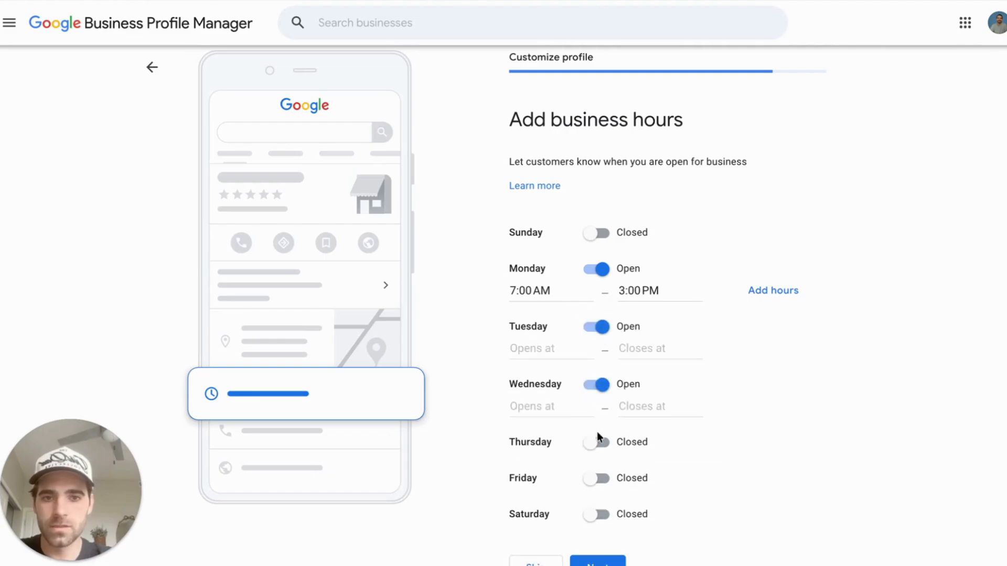
pyautogui.click(597, 442)
# - Set the opening time for Tuesday and Wednesday to 7:00 AM and continue to the business description
pyautogui.scroll(-1, 595, 443)
pyautogui.click(517, 239)
pyautogui.click(658, 276)
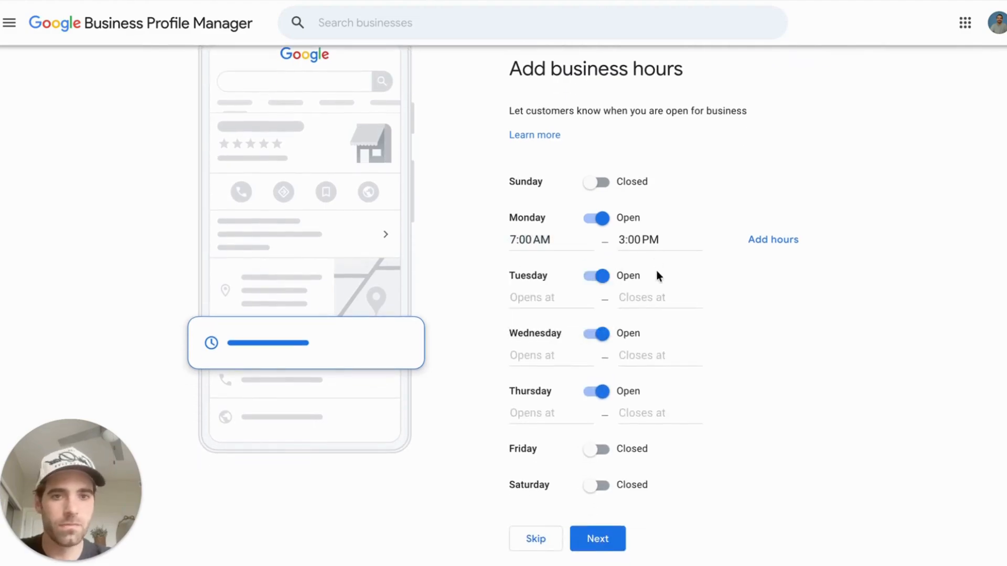
pyautogui.click(538, 297)
pyautogui.click(540, 365)
pyautogui.click(545, 355)
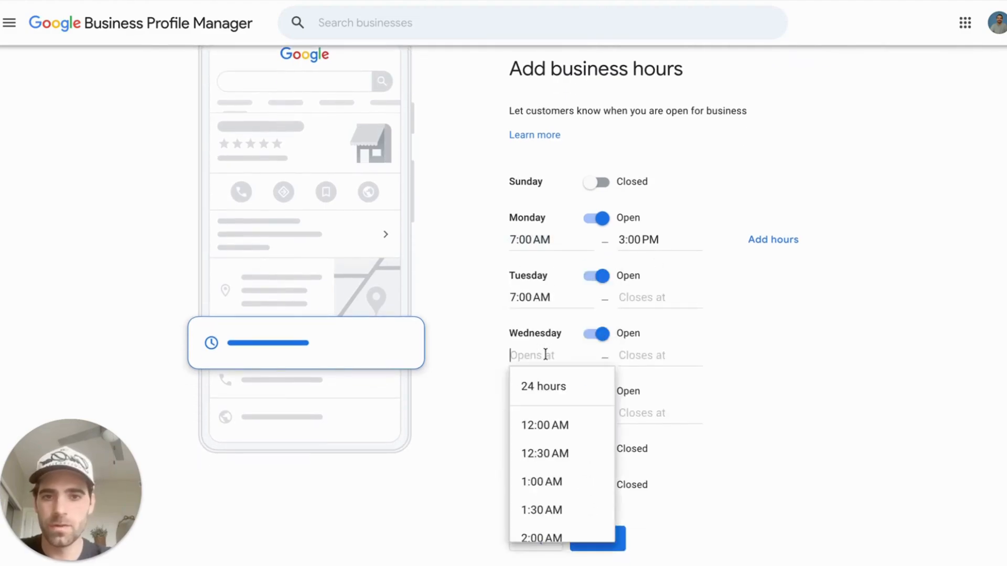
pyautogui.write('7')
pyautogui.click(543, 387)
pyautogui.click(590, 538)
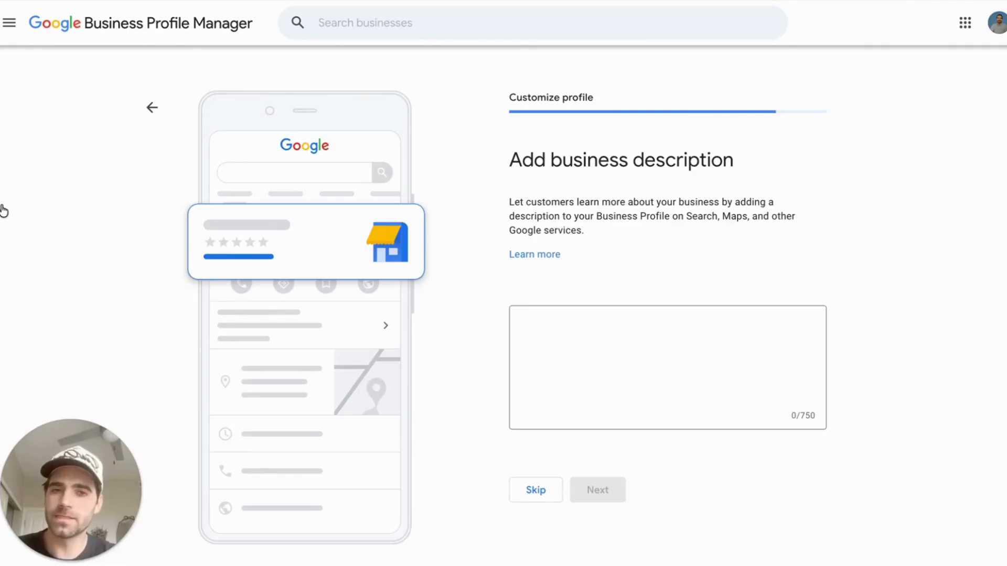
# - Paste the prepared 171 Electric LLC text, covering its Ohio service counties and electrical specialties, as the business description
pyautogui.click(659, 361)
pyautogui.hotkey('ctrl', 'v')
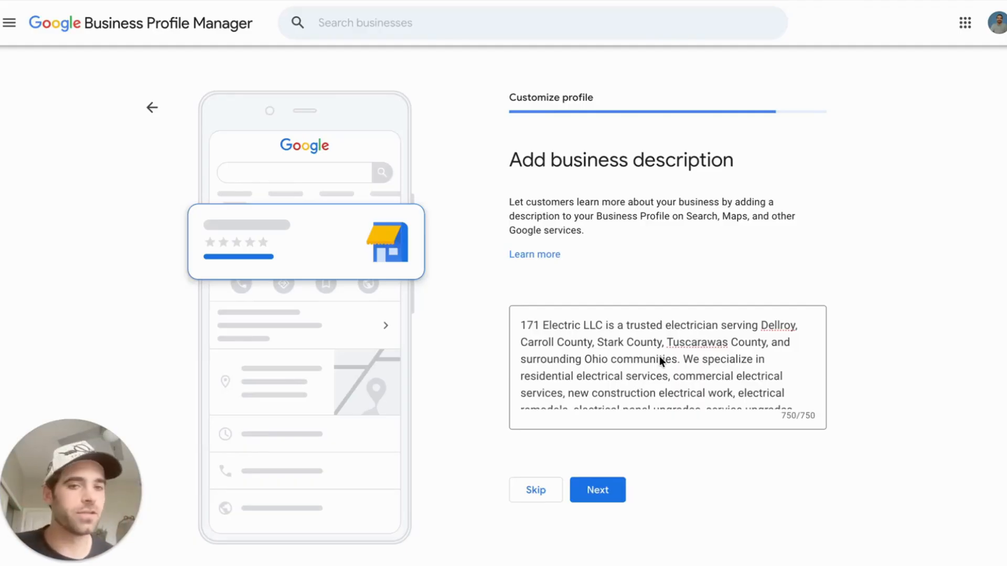
pyautogui.scroll(-1, 656, 352)
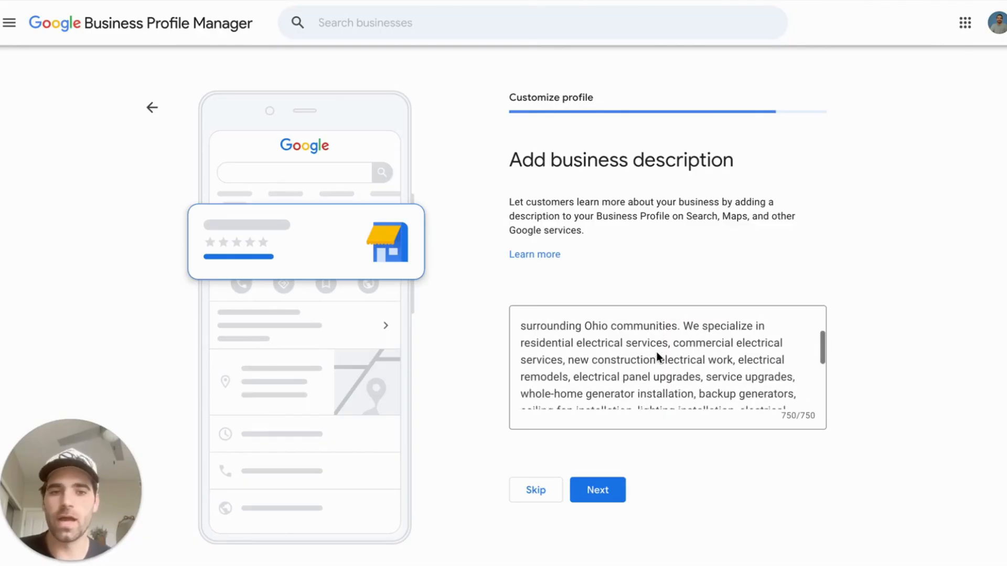
pyautogui.scroll(-1, 558, 334)
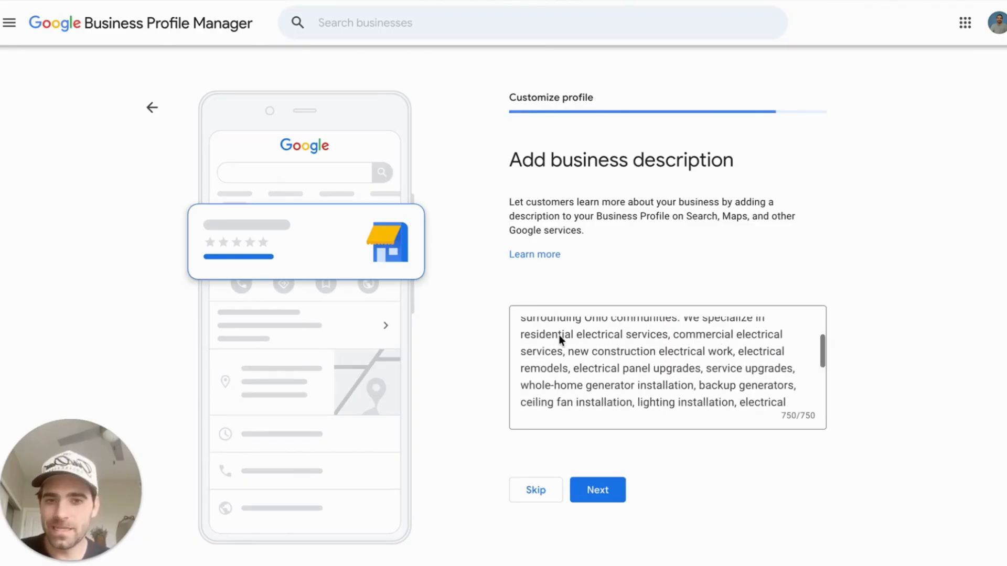
# - Read through the rest of the pasted description, highlighting "licensed electrician" and the closing "Contact our experienced Ohio" wording
pyautogui.click(519, 329)
pyautogui.scroll(-2, 602, 344)
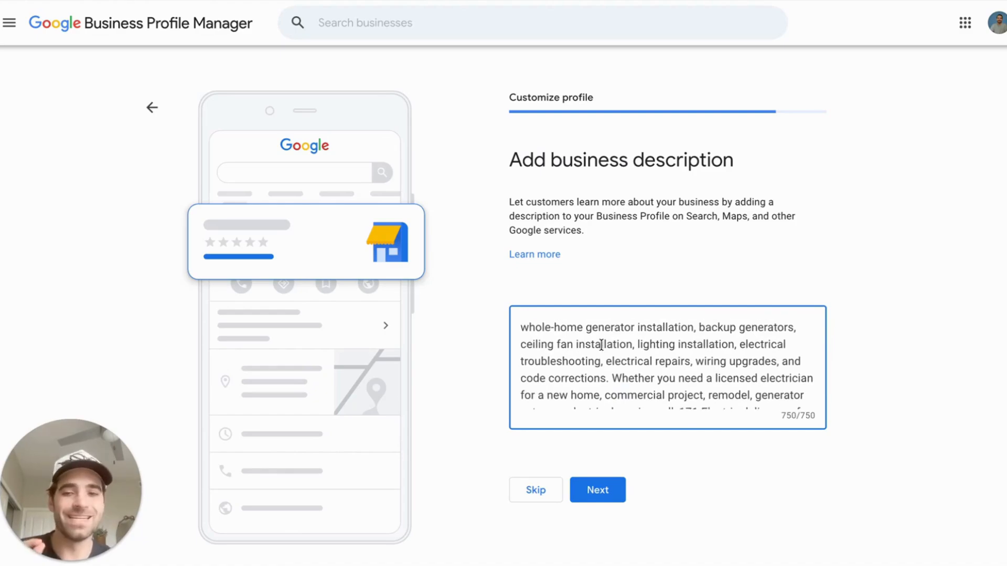
pyautogui.scroll(-2, 602, 345)
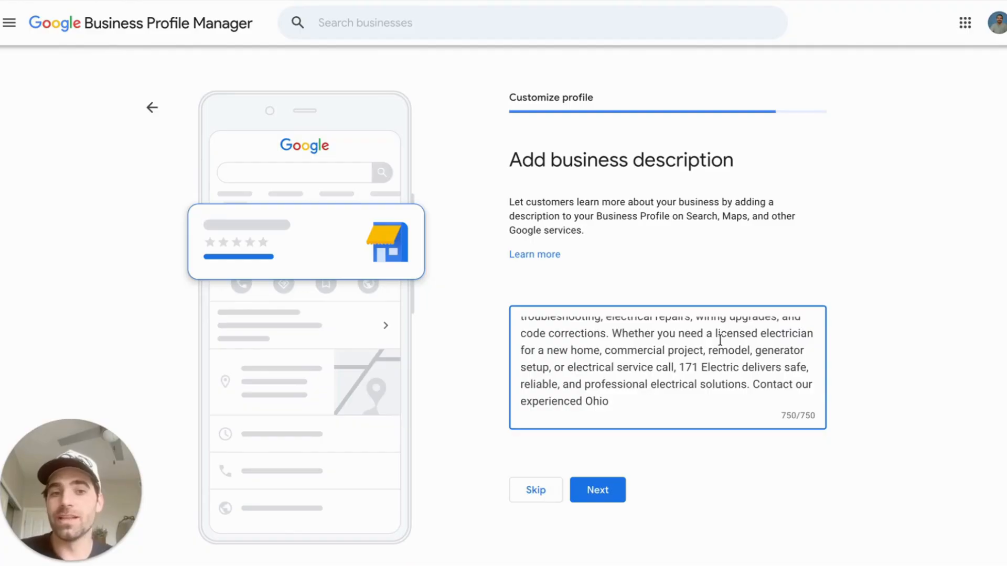
pyautogui.moveTo(715, 335); pyautogui.dragTo(815, 335)
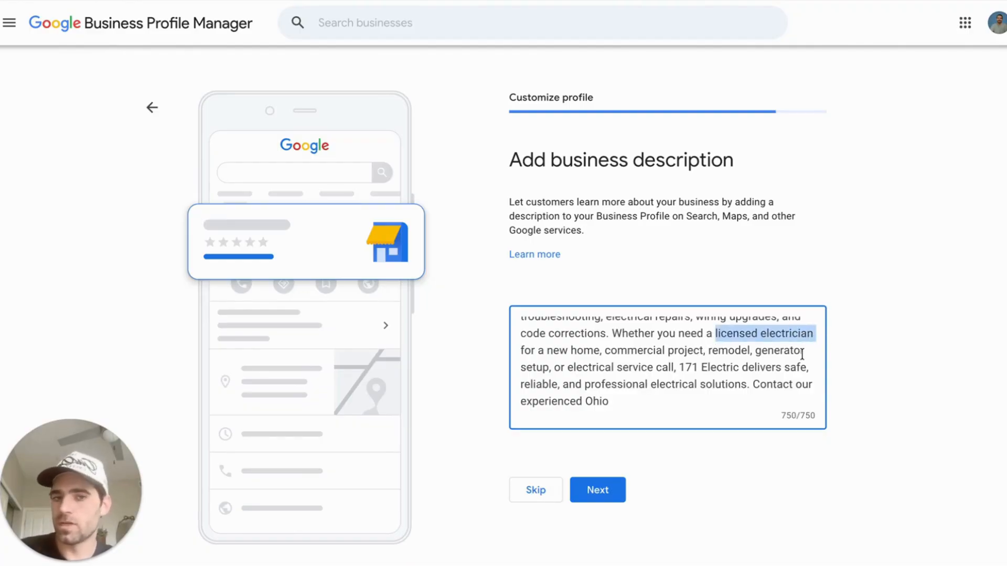
pyautogui.click(554, 356)
pyautogui.moveTo(548, 351); pyautogui.dragTo(561, 402)
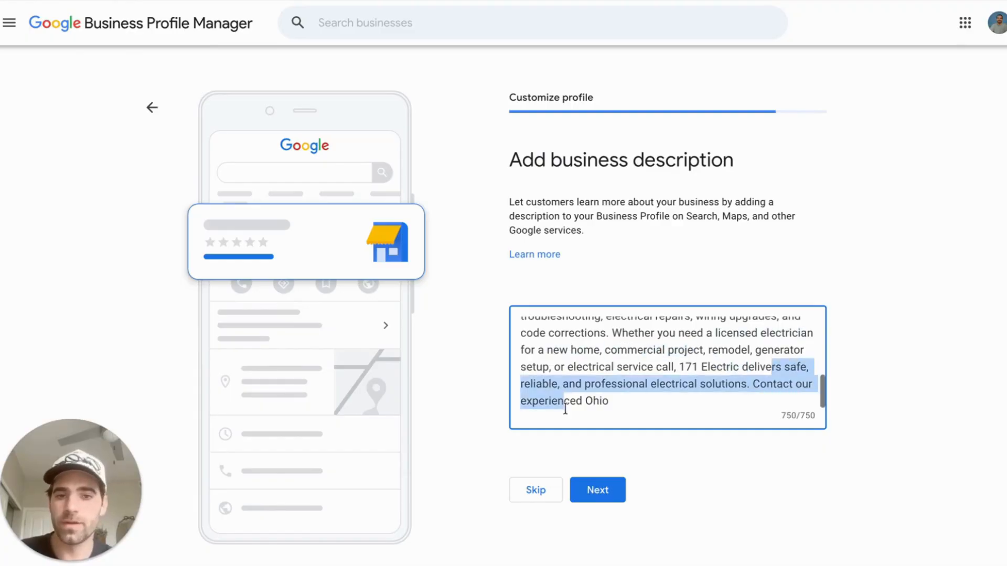
pyautogui.moveTo(565, 367); pyautogui.dragTo(672, 367)
pyautogui.moveTo(752, 384); pyautogui.dragTo(737, 404)
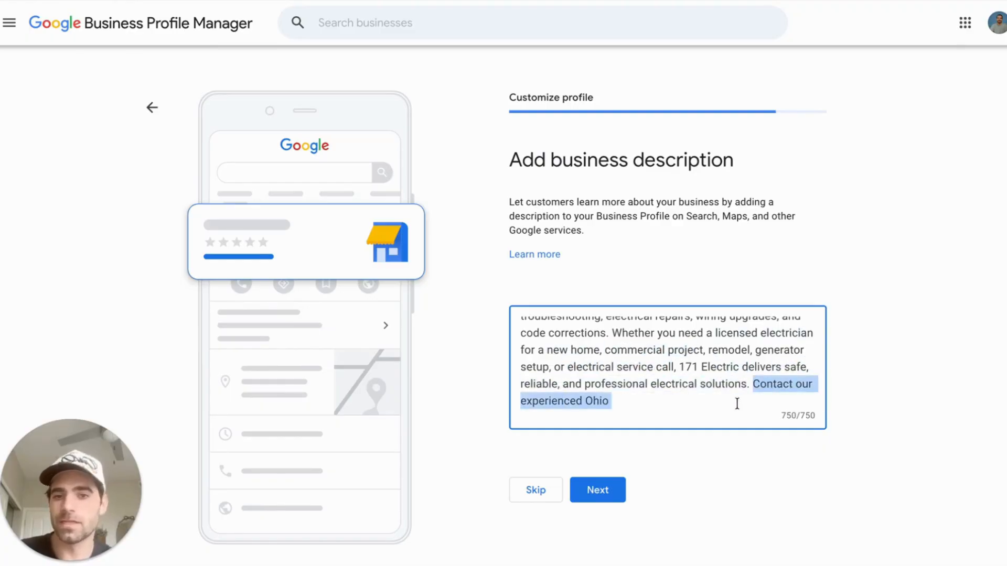
# - Delete the trailing word "Ohio" from the end of the description and go back over the text
pyautogui.click(733, 406)
pyautogui.press('BackSpace')
pyautogui.press('BackSpace')
pyautogui.press('BackSpace')
pyautogui.press('BackSpace')
pyautogui.press('BackSpace')
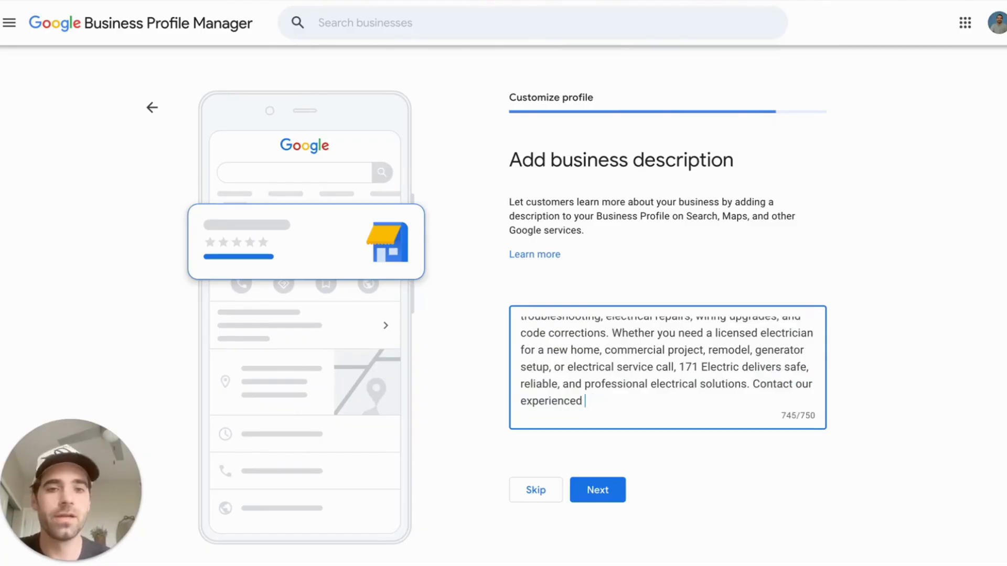
pyautogui.scroll(2, 689, 363)
pyautogui.scroll(1, 689, 363)
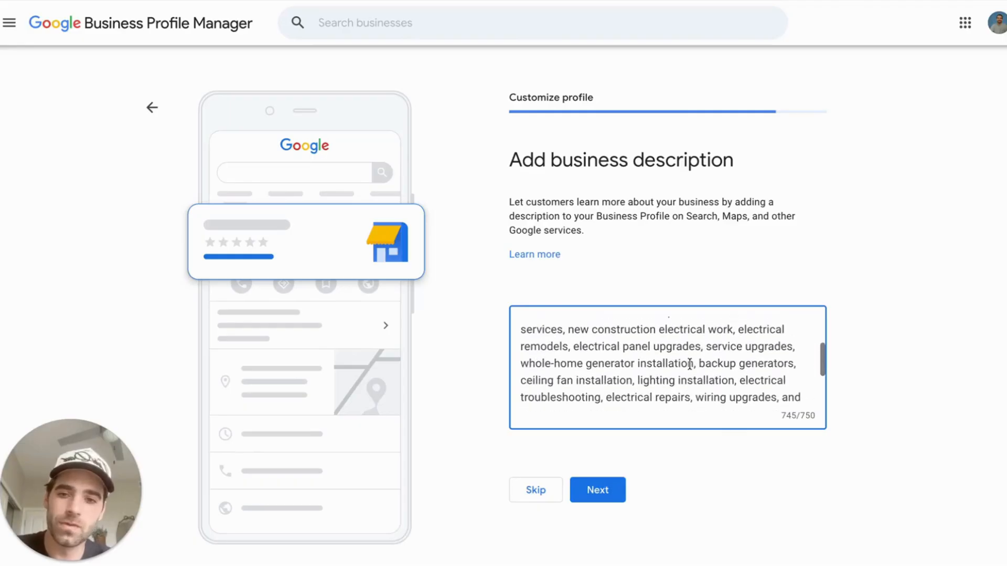
pyautogui.scroll(2, 689, 364)
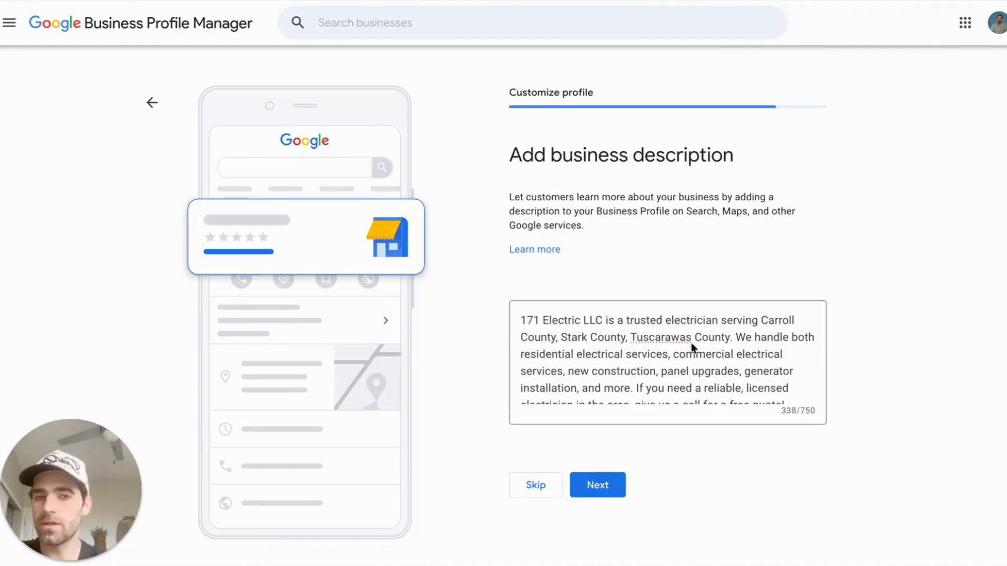
# - Touch up the shortened description by retyping the last letter of "reliable" and removing "both" from "We handle both"
pyautogui.scroll(-1, 751, 345)
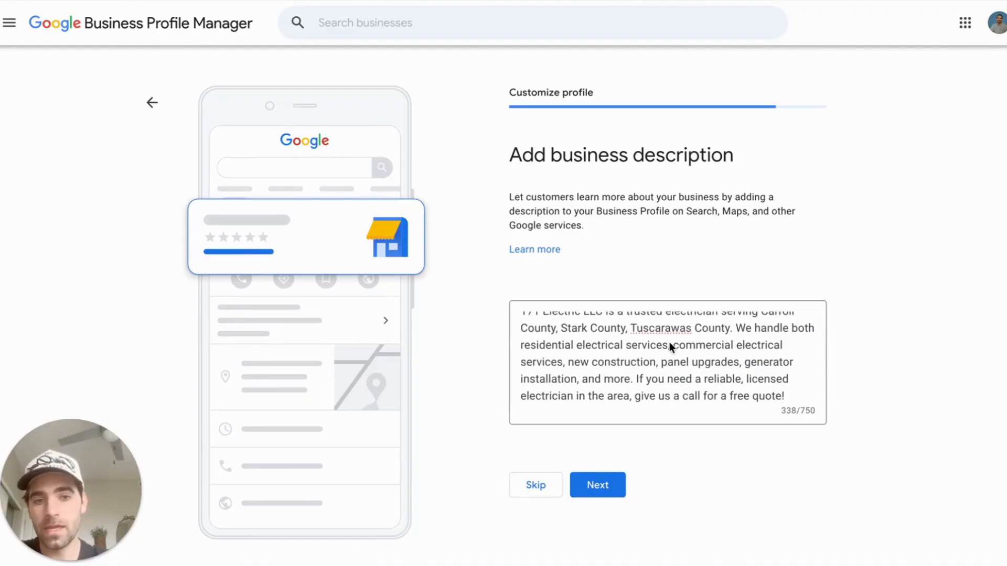
pyautogui.click(740, 379)
pyautogui.press('BackSpace')
pyautogui.write('e')
pyautogui.moveTo(816, 329); pyautogui.dragTo(791, 329)
pyautogui.press('BackSpace')
pyautogui.press('BackSpace')
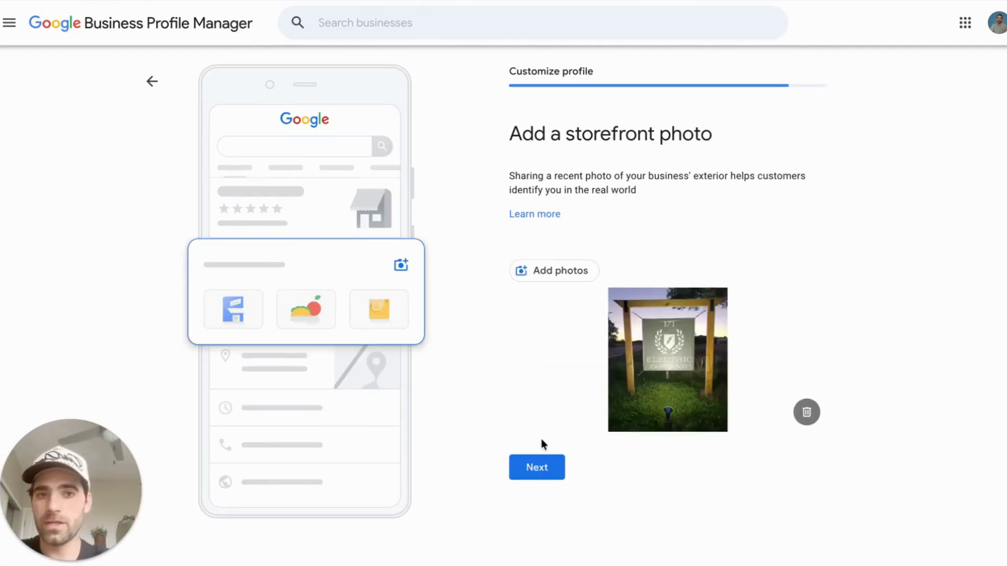
# - Finish the profile setup with the uploaded storefront photo, skipping photos of work and the $1,000 advertising credit
pyautogui.click(534, 466)
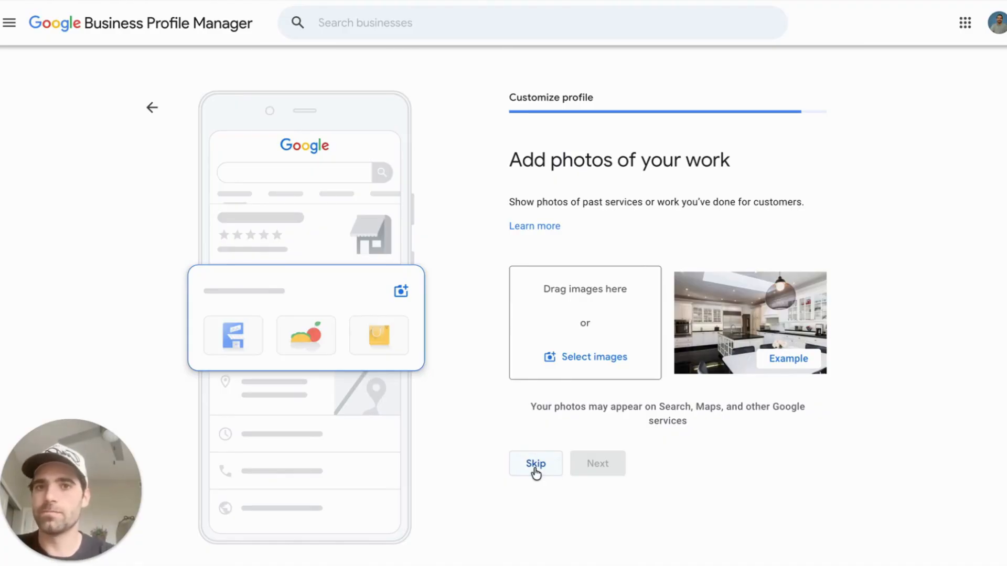
pyautogui.click(535, 464)
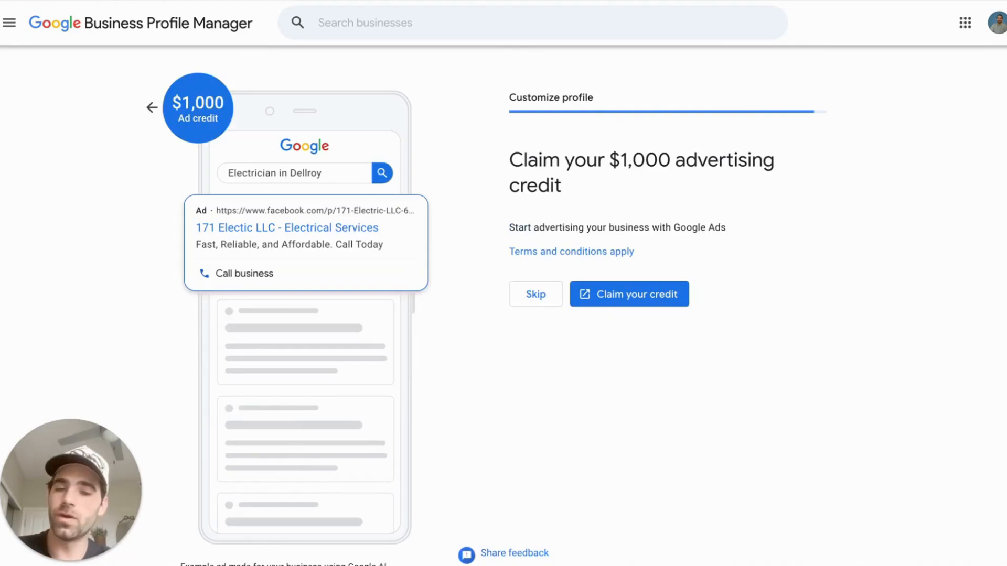
pyautogui.click(526, 301)
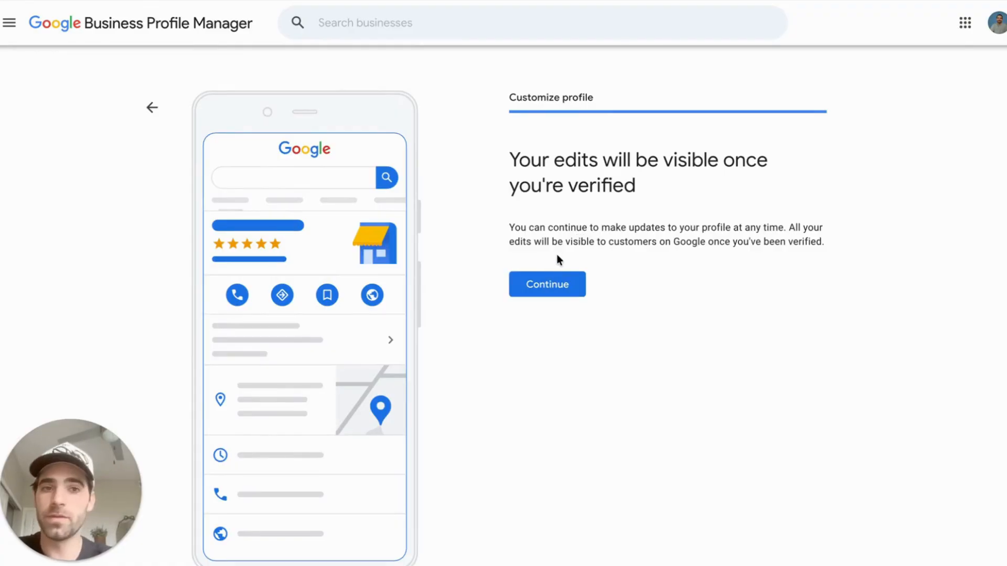
pyautogui.click(556, 284)
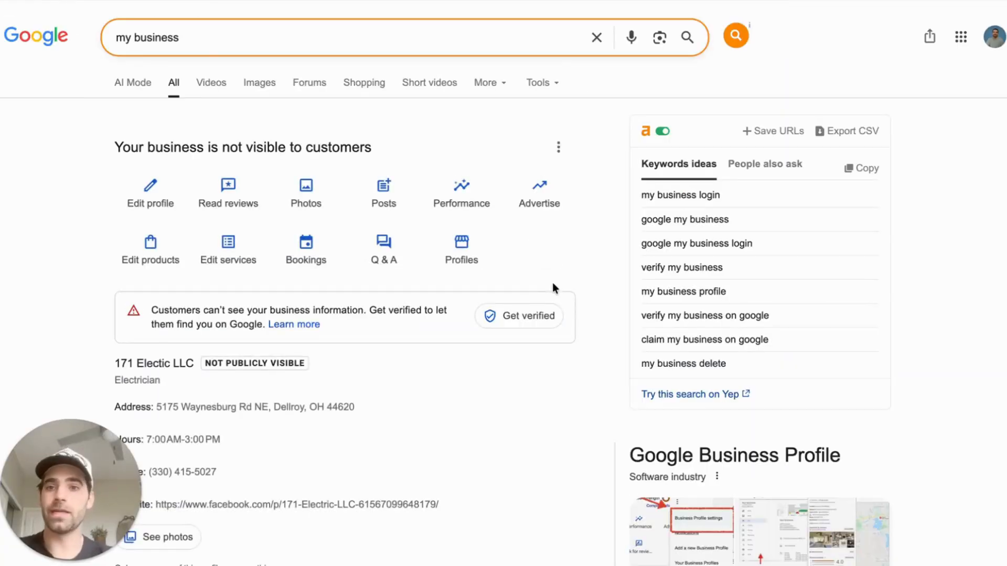